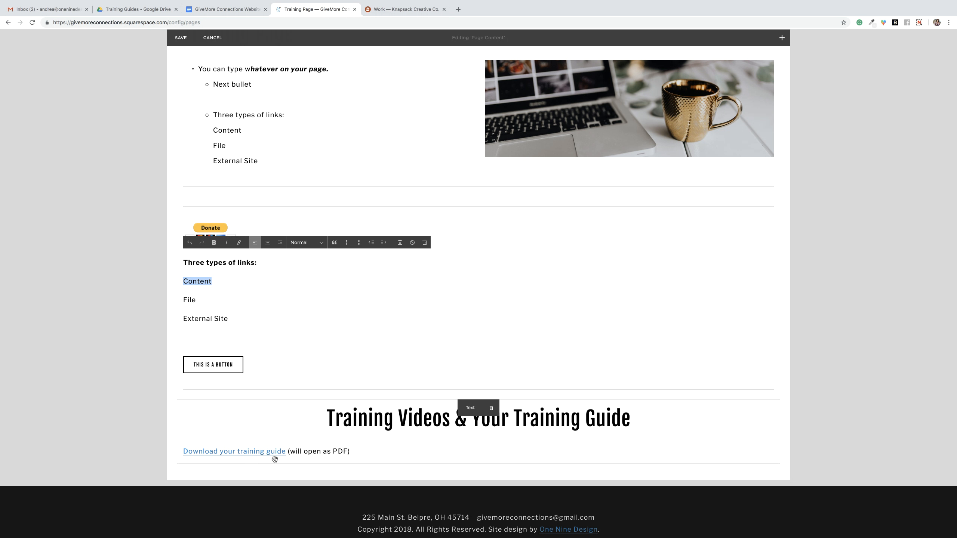
# - Link the word "Content" under "Three types of links:" to the site's "Support our work" page
pyautogui.click(235, 296)
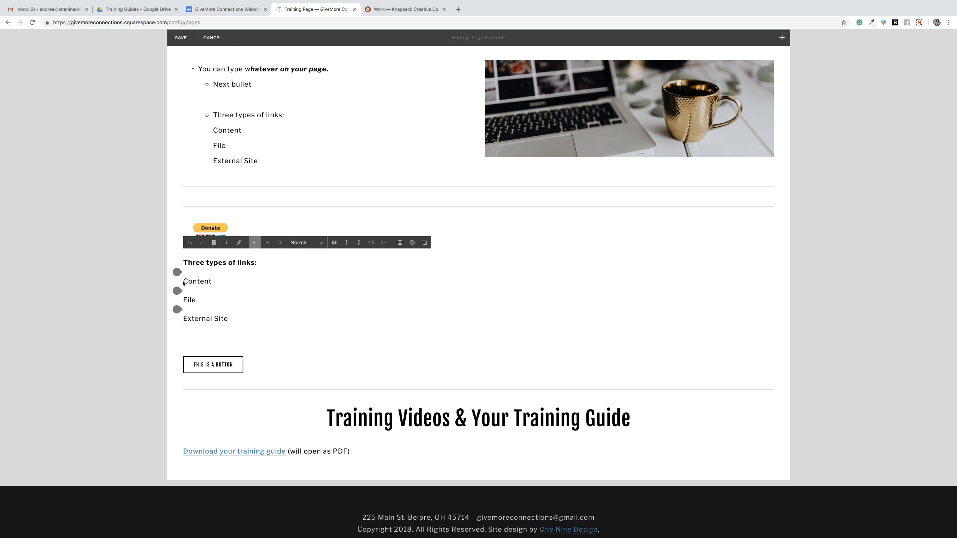
pyautogui.moveTo(183, 283); pyautogui.dragTo(233, 283)
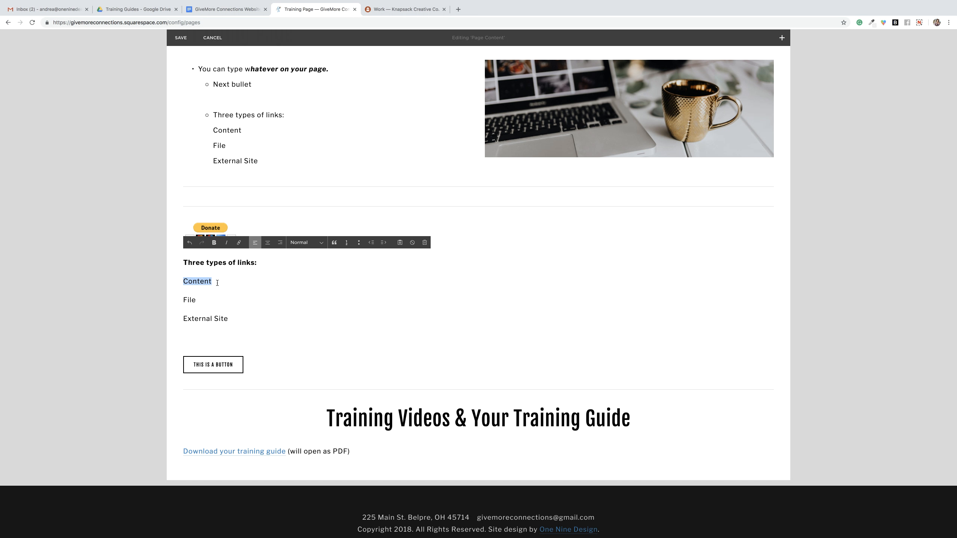
pyautogui.click(239, 243)
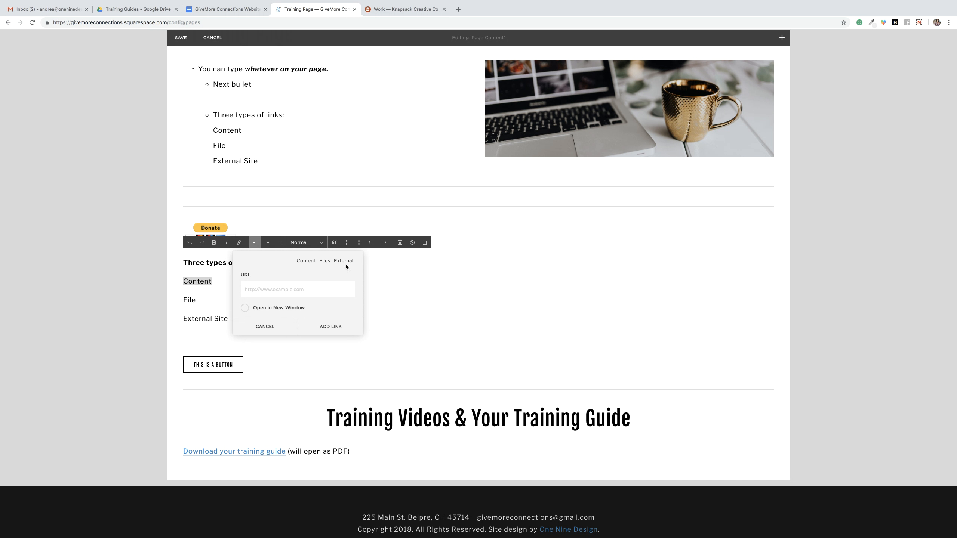
pyautogui.click(306, 262)
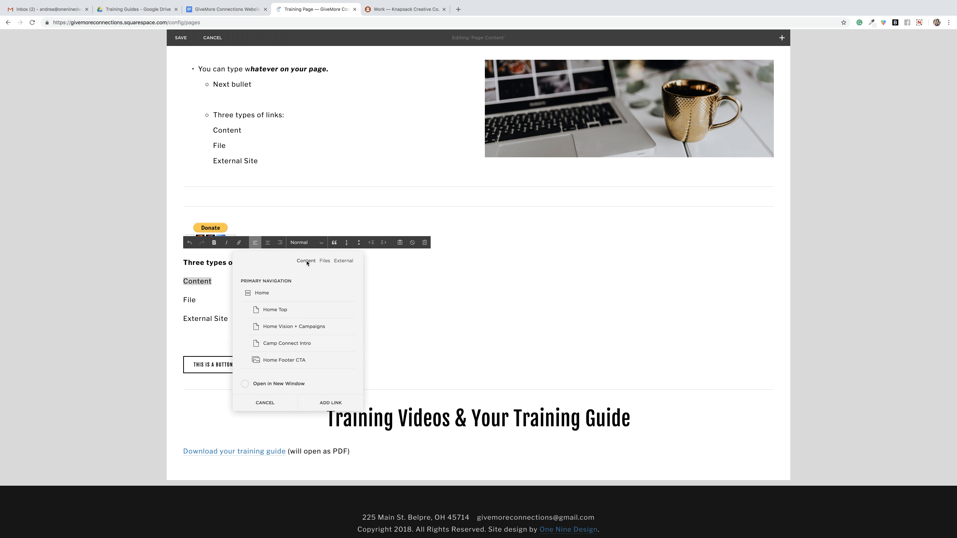
pyautogui.scroll(-3, 312, 325)
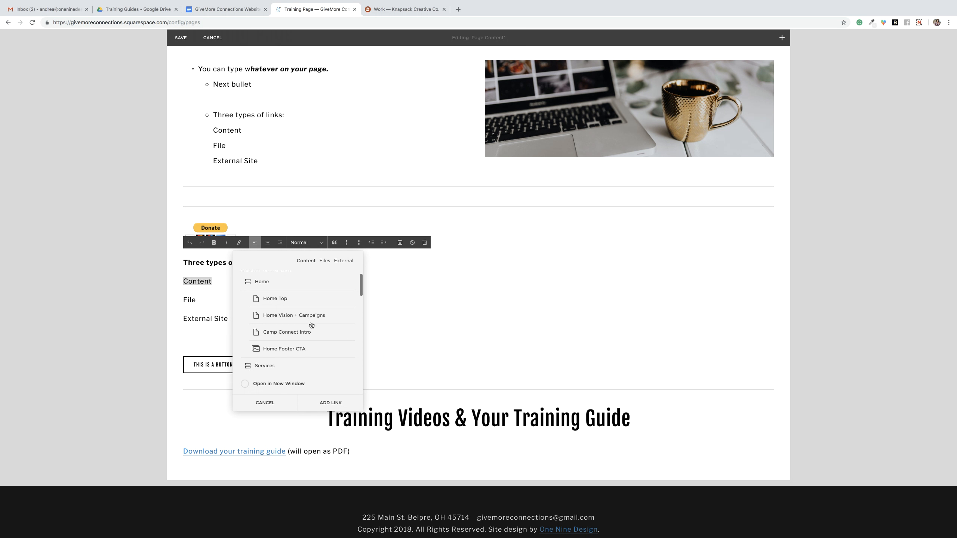
pyautogui.scroll(-5, 312, 325)
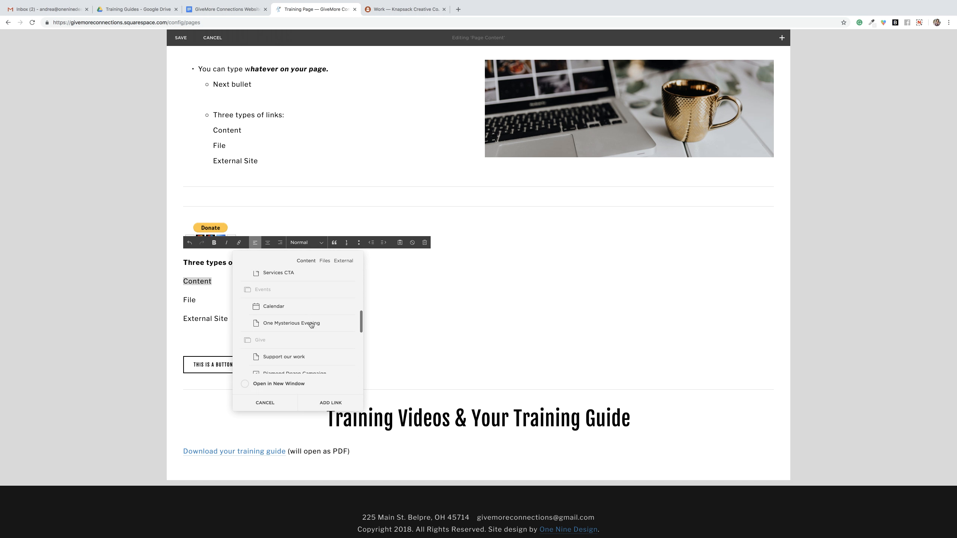
pyautogui.scroll(2, 312, 325)
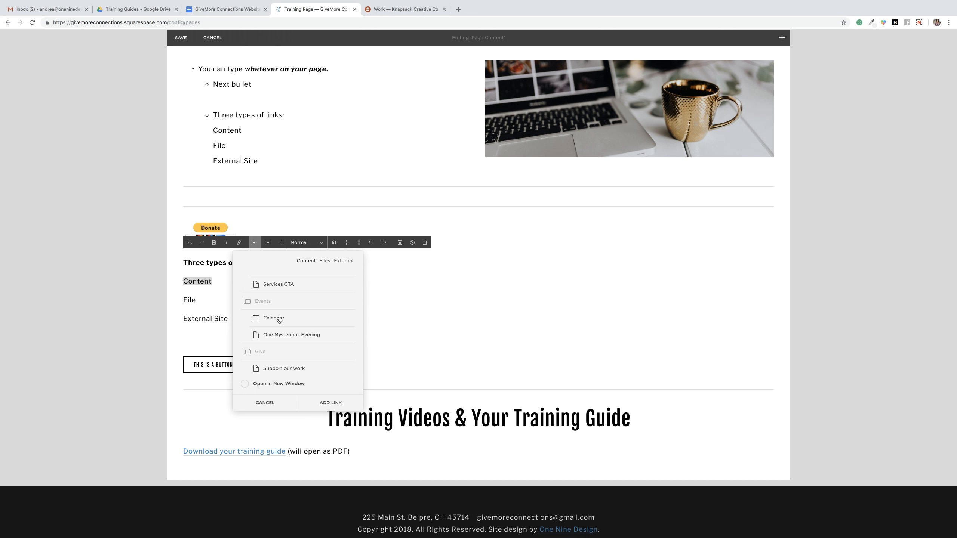
pyautogui.scroll(-1, 291, 334)
pyautogui.scroll(-1, 290, 334)
pyautogui.click(294, 340)
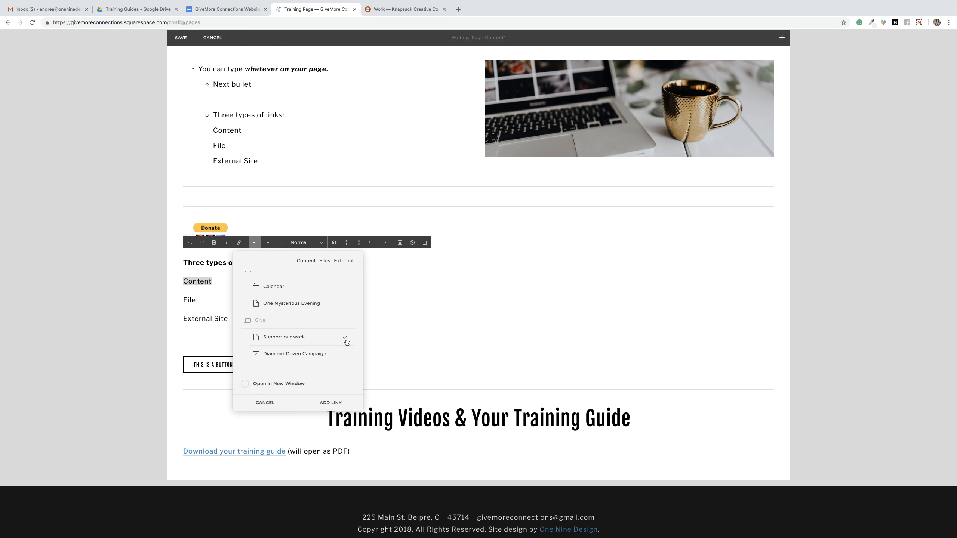
pyautogui.click(330, 402)
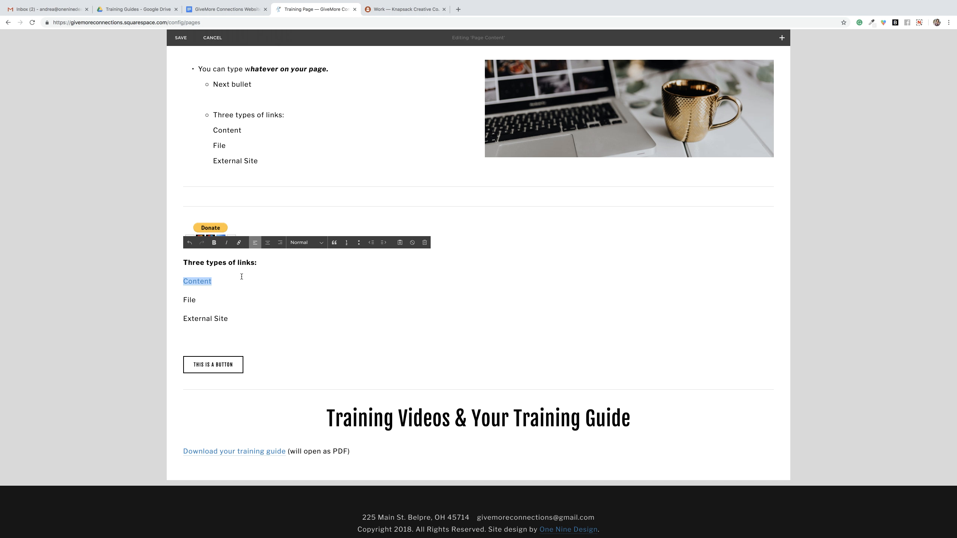
# - Reword the "File" line as "Files" and upload "02 - Start Your Own Printable Biz - Start Here - Illustrator - Worksheets.pdf" for its link
pyautogui.click(247, 291)
pyautogui.moveTo(200, 300); pyautogui.dragTo(181, 301)
pyautogui.click(239, 242)
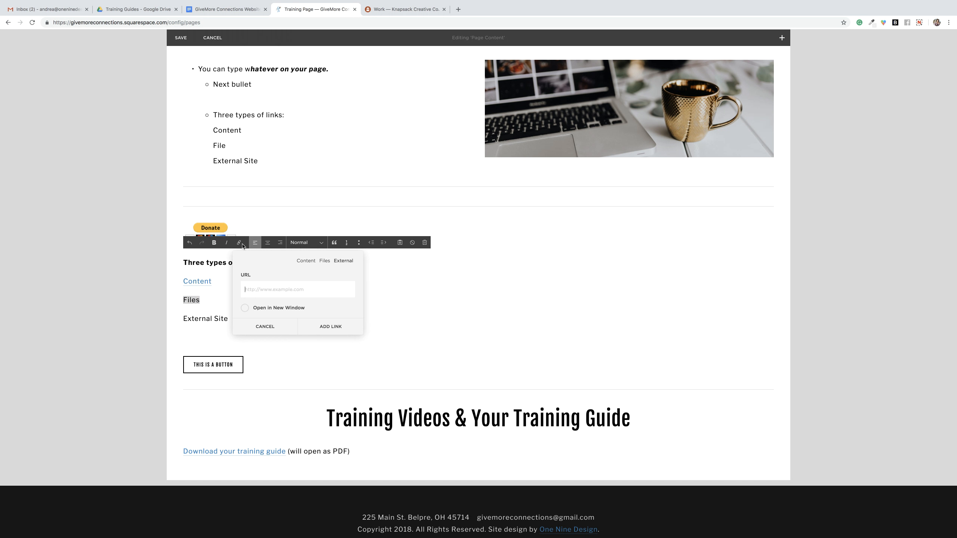
pyautogui.click(323, 261)
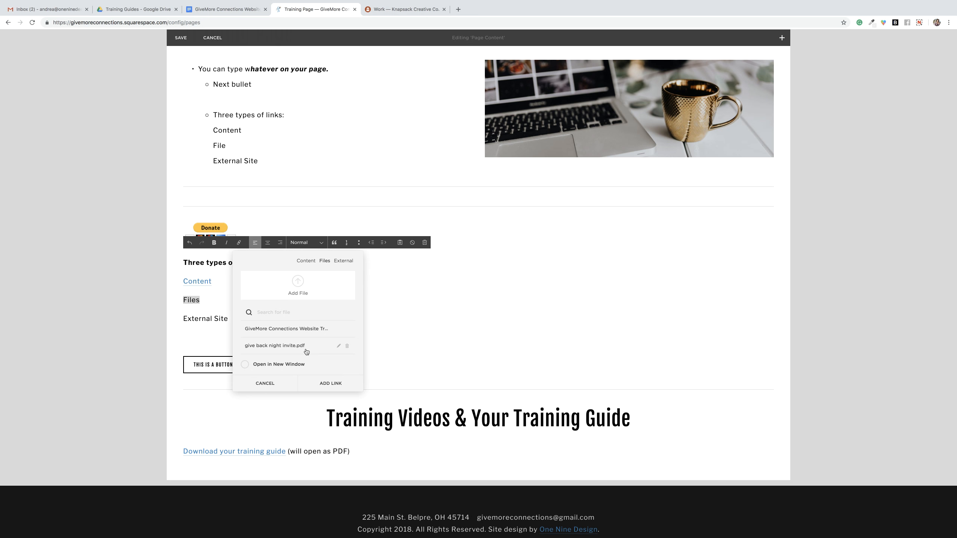
pyautogui.click(299, 282)
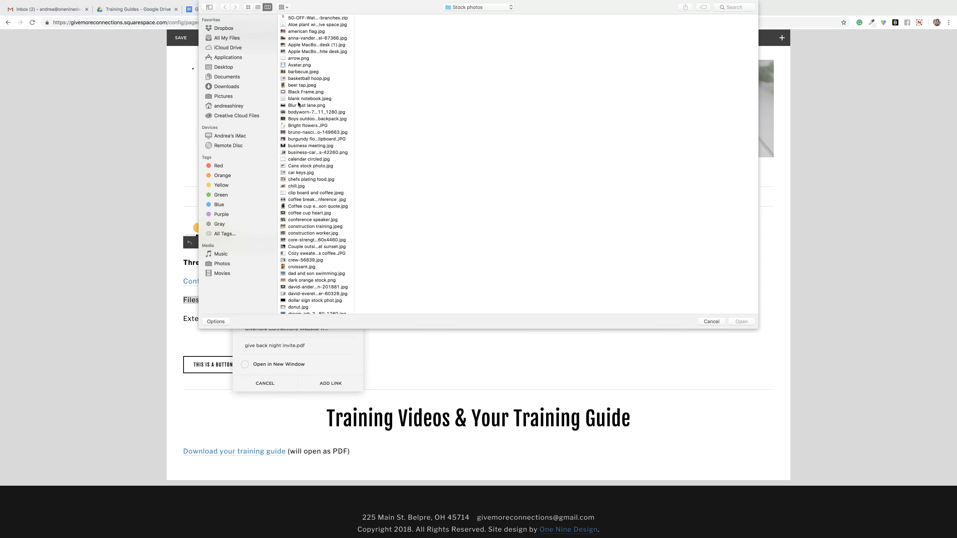
pyautogui.click(226, 77)
pyautogui.click(324, 45)
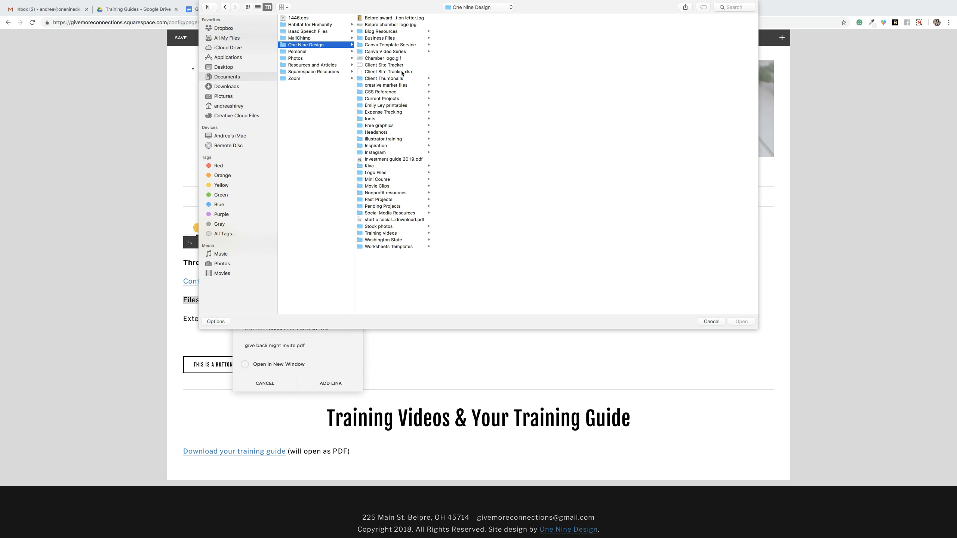
pyautogui.click(400, 247)
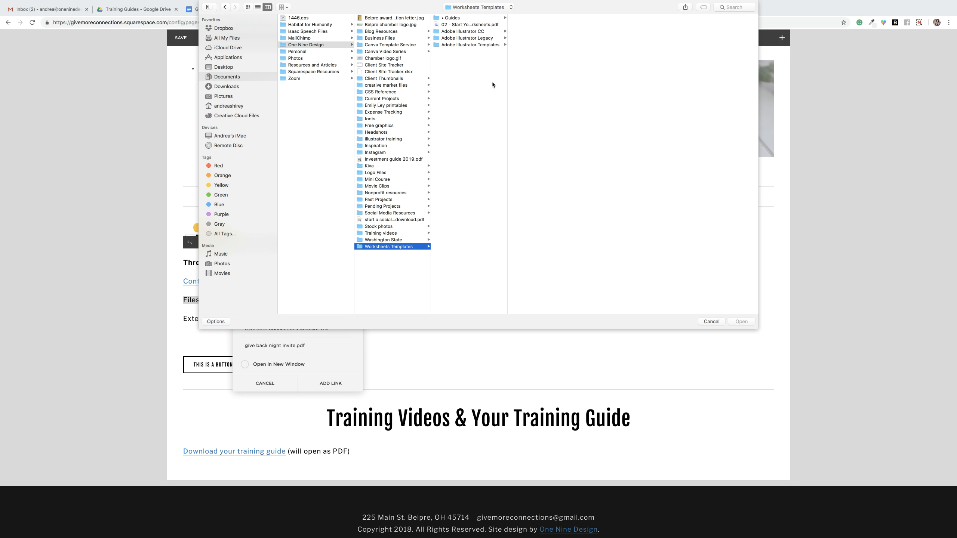
pyautogui.click(468, 25)
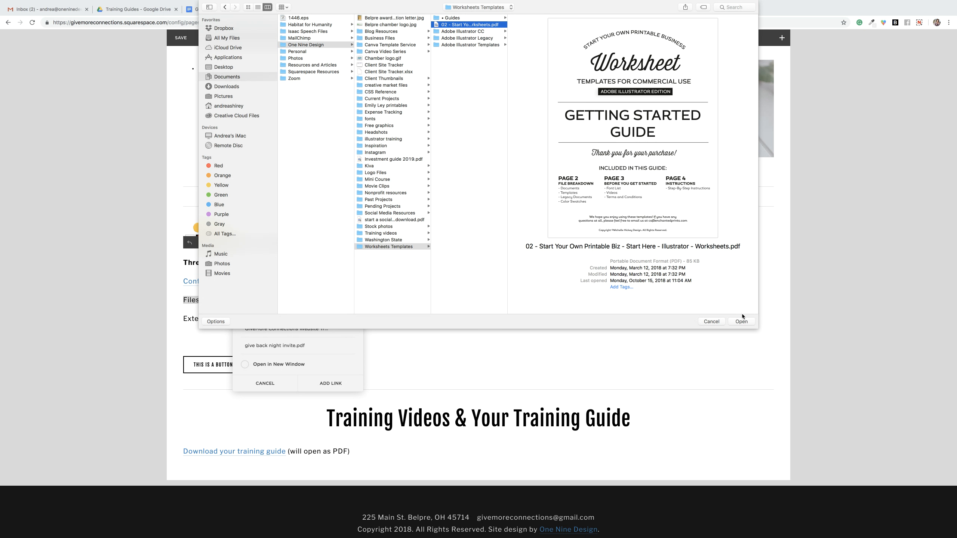
pyautogui.click(741, 321)
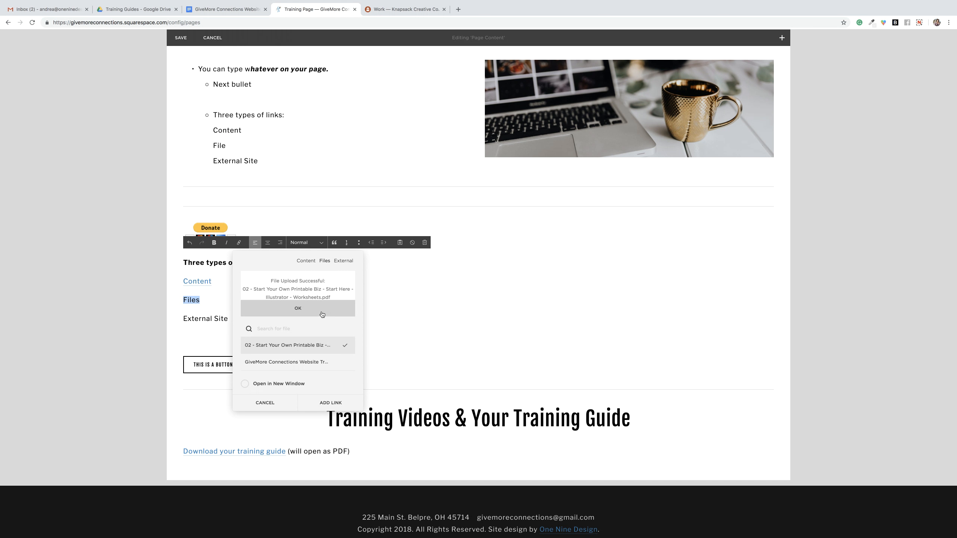
# - Set the uploaded PDF's link to open in a new window and add it to "Files"
pyautogui.scroll(-1, 322, 328)
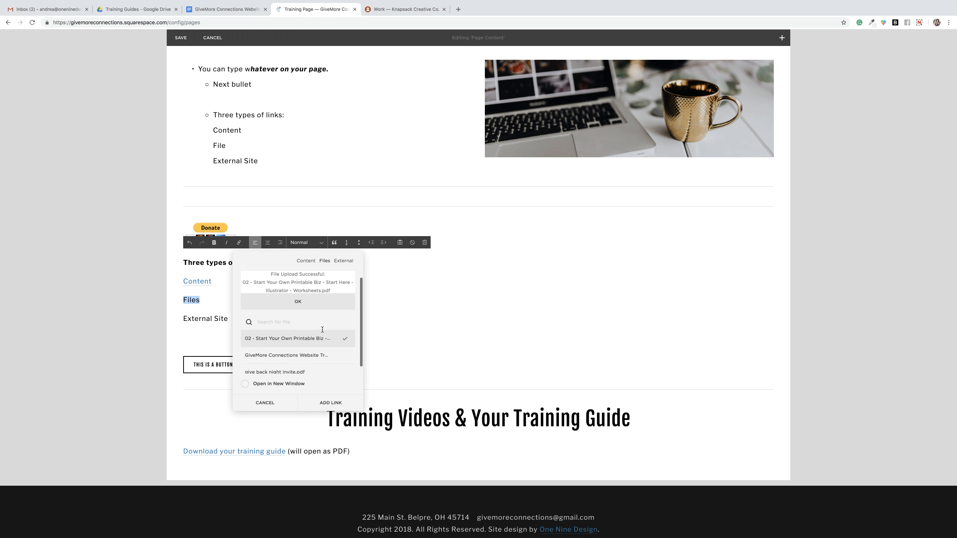
pyautogui.click(298, 385)
pyautogui.click(328, 403)
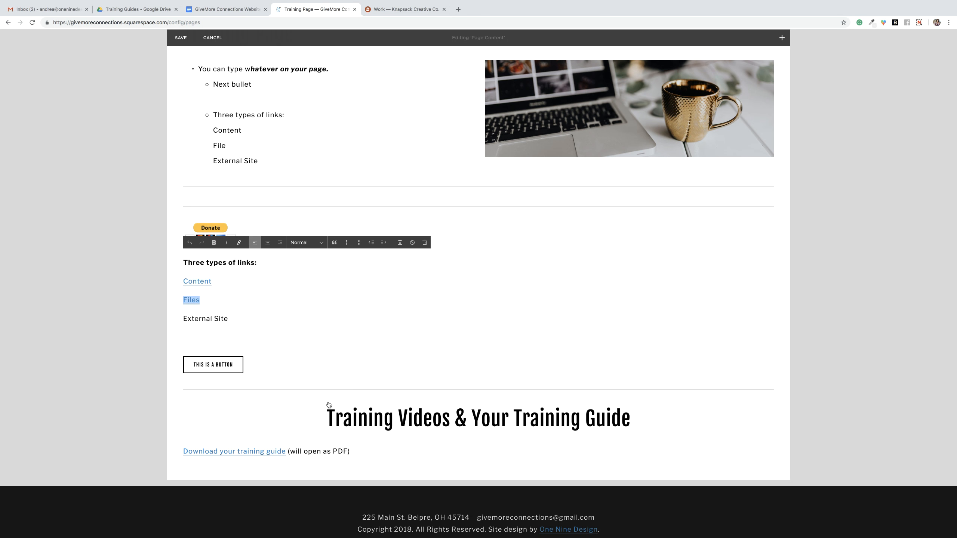
pyautogui.click(272, 335)
pyautogui.moveTo(233, 319); pyautogui.dragTo(183, 319)
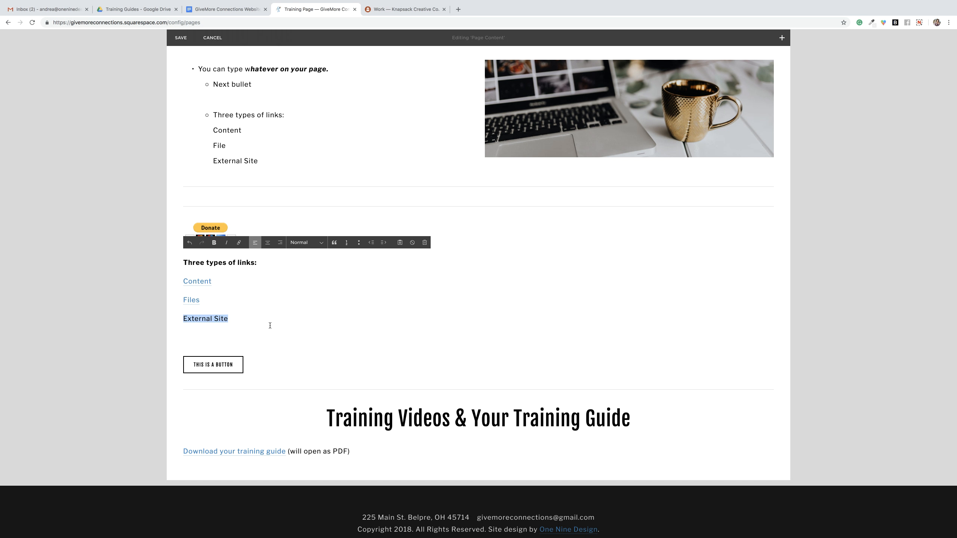
pyautogui.click(238, 244)
pyautogui.write('www.google.com')
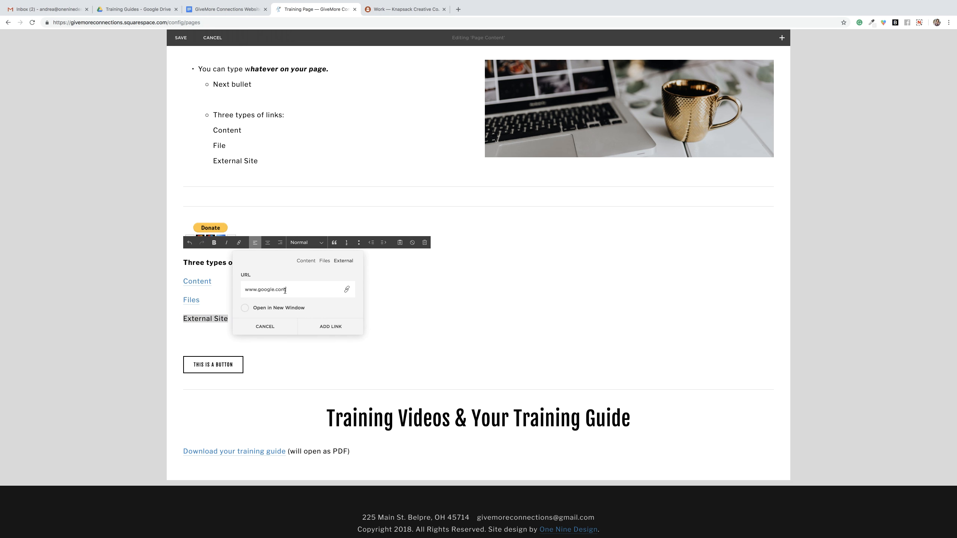
pyautogui.click(282, 309)
pyautogui.click(347, 327)
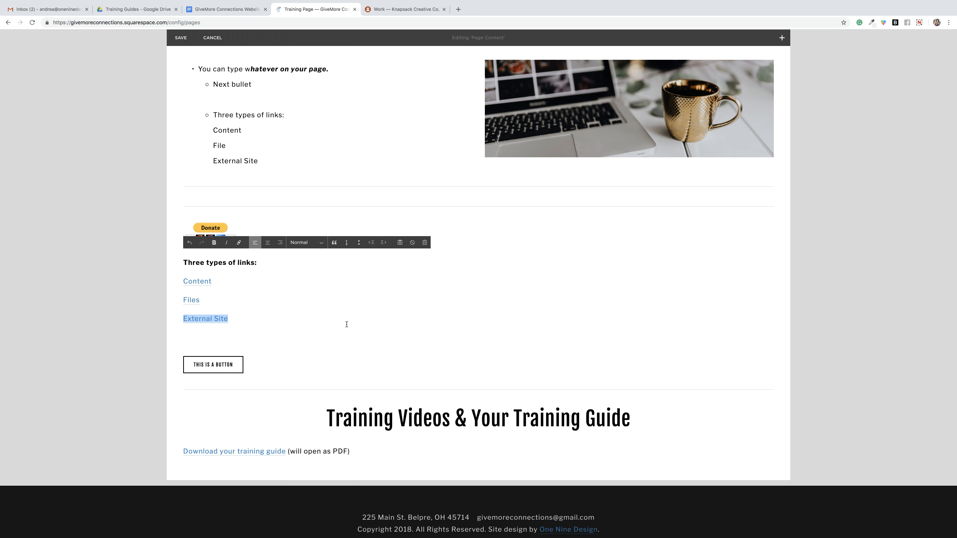
# - Save the page content and test its "Content" link before returning to the Training Page
pyautogui.click(183, 41)
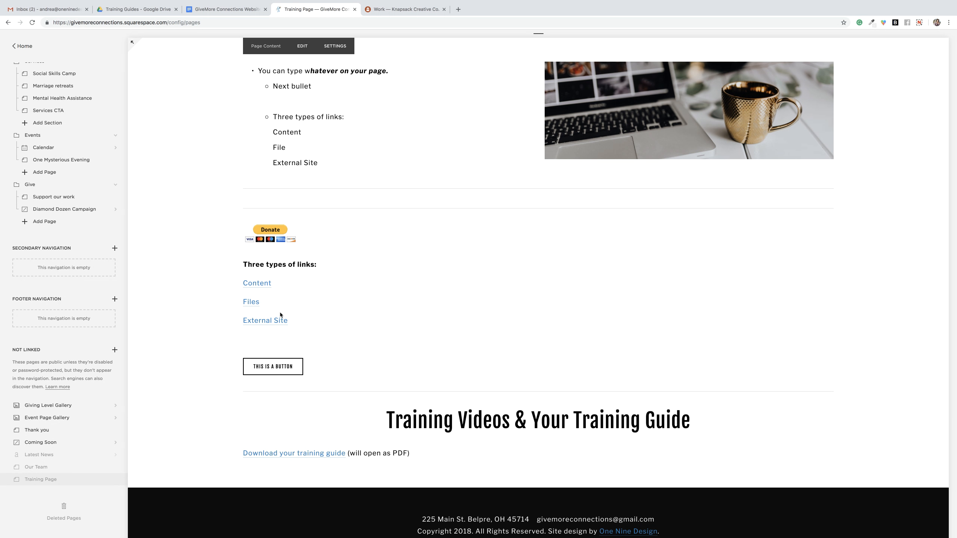
pyautogui.click(258, 287)
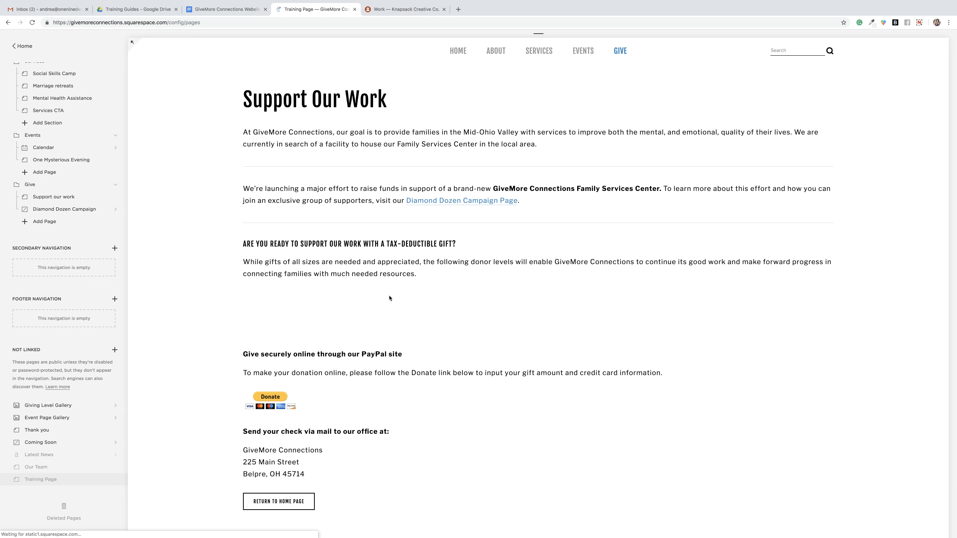
pyautogui.click(44, 479)
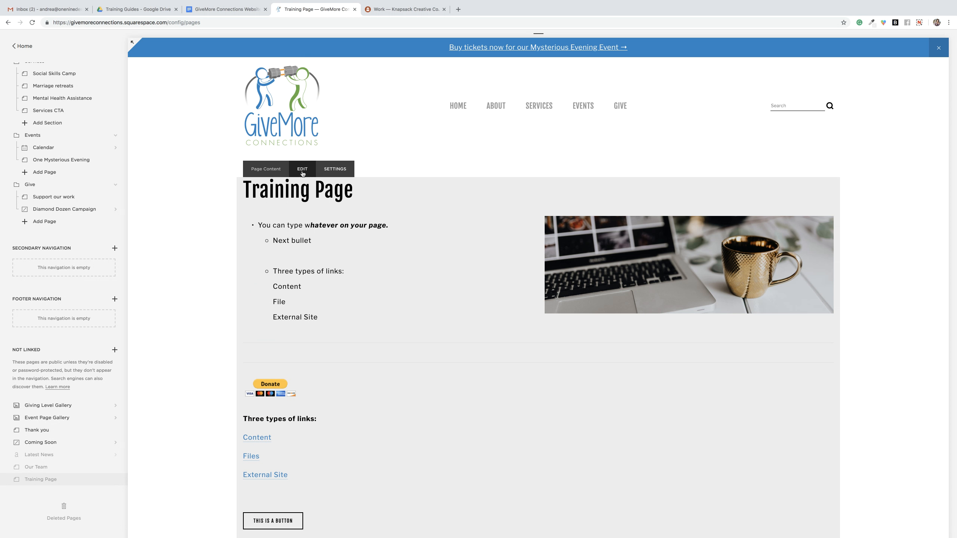
# - Edit the Training Page content and change the button's label to "New button text"
pyautogui.click(302, 170)
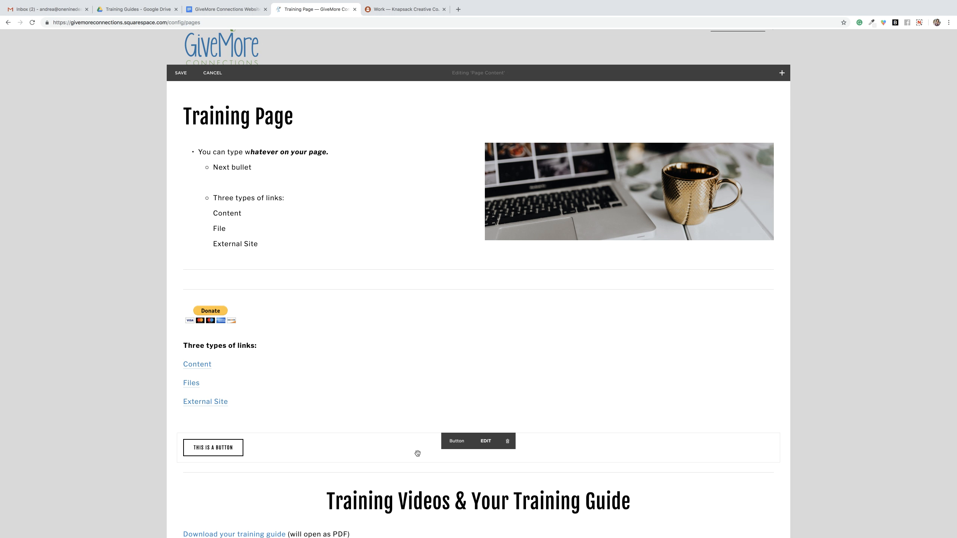
pyautogui.click(484, 446)
pyautogui.moveTo(811, 347); pyautogui.dragTo(529, 242)
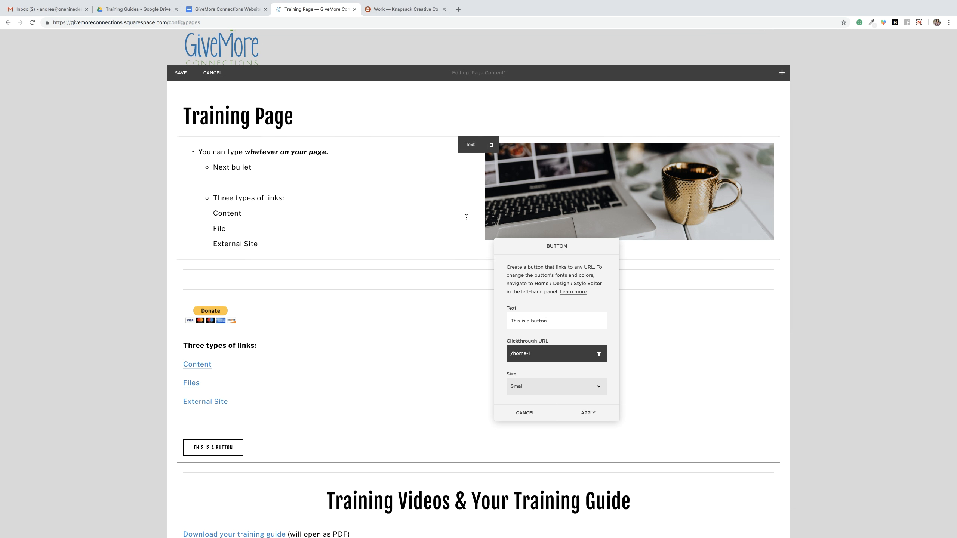
pyautogui.tripleClick(560, 320)
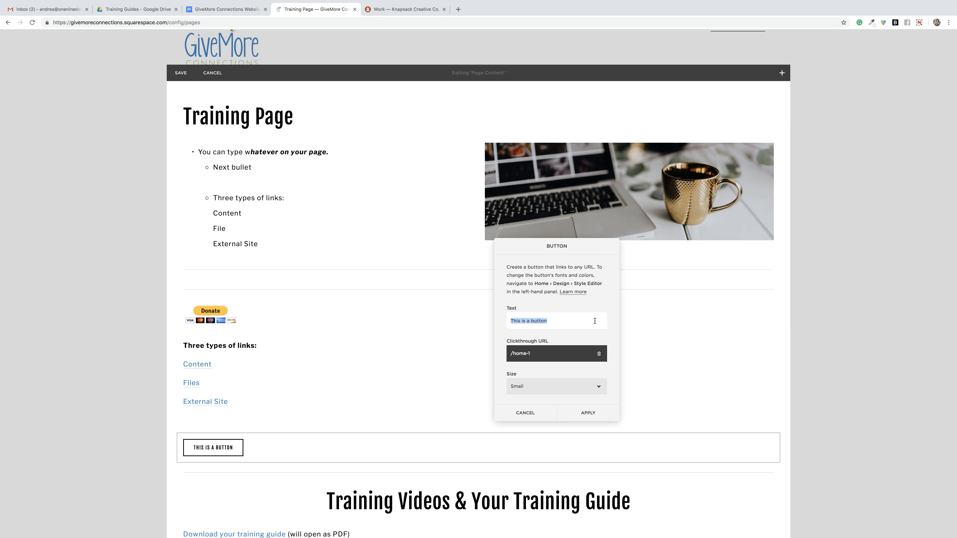
pyautogui.write('New button text')
# - Set the button's clickthrough URL to the Calendar page from the site's content
pyautogui.click(556, 355)
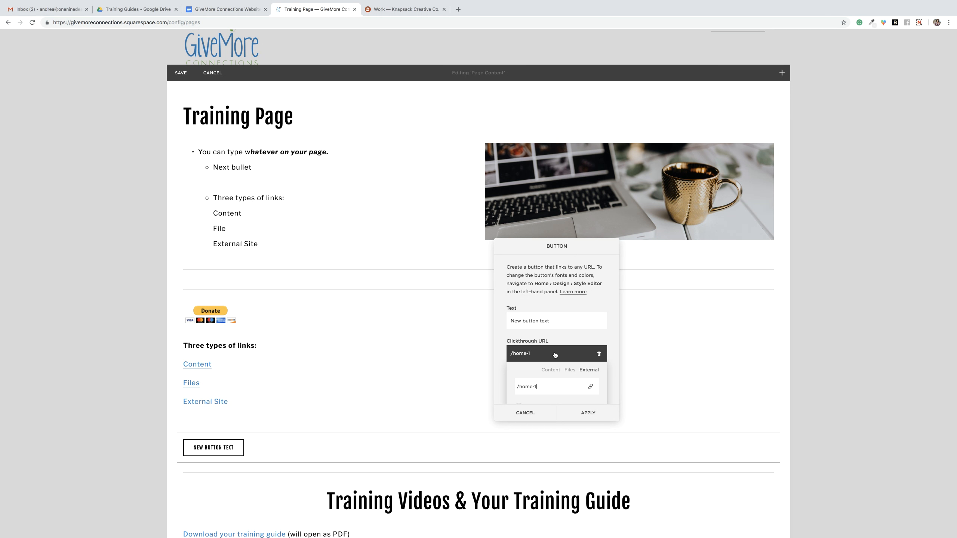
pyautogui.scroll(-1, 555, 355)
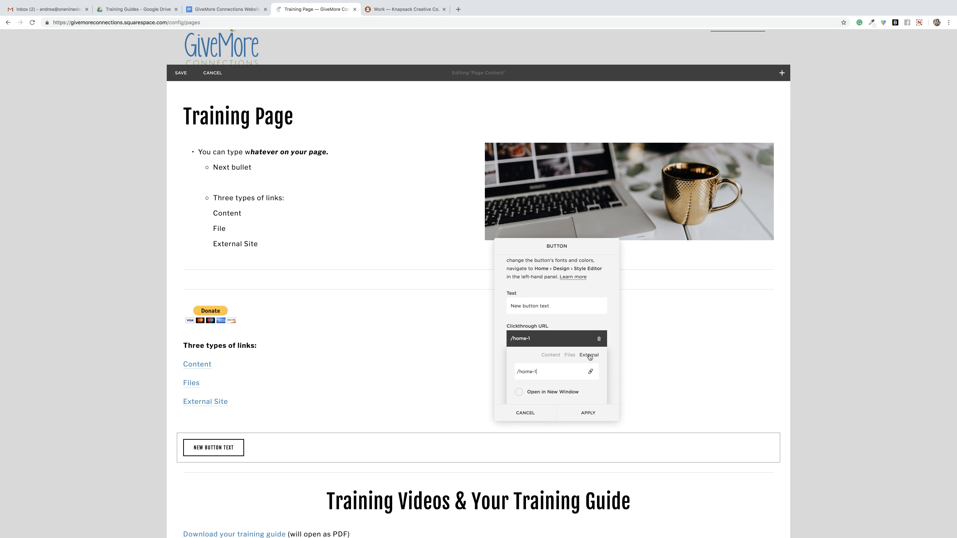
pyautogui.click(550, 354)
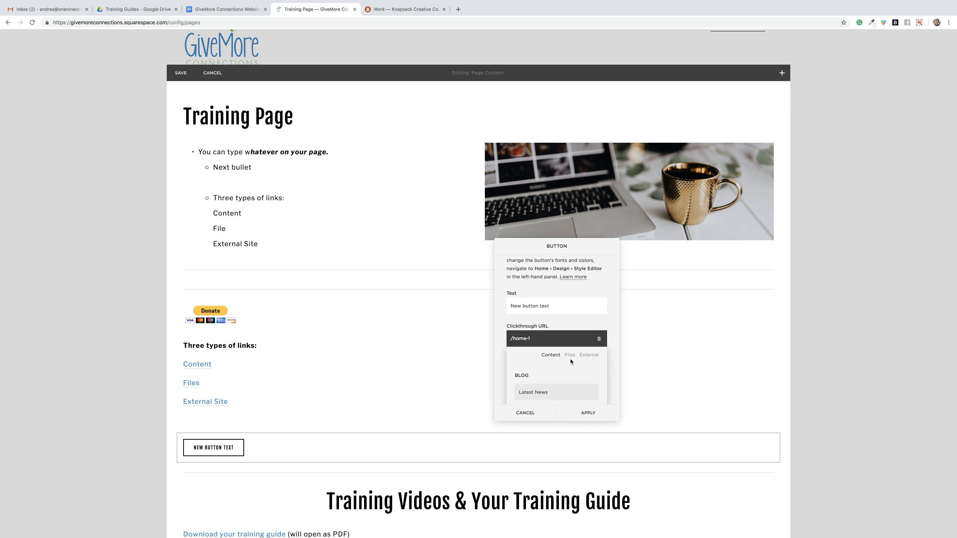
pyautogui.scroll(-1, 570, 358)
pyautogui.scroll(-4, 569, 358)
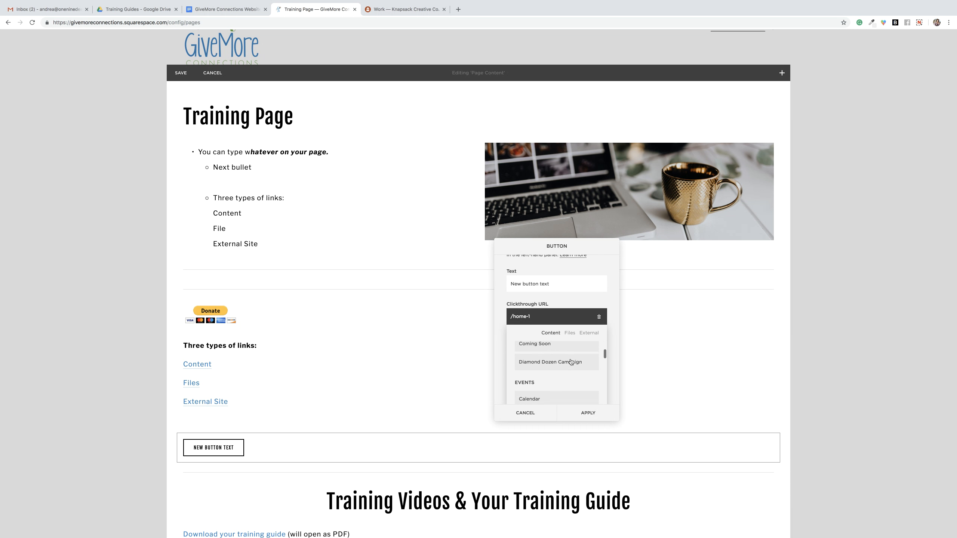
pyautogui.scroll(-1, 571, 361)
pyautogui.click(540, 361)
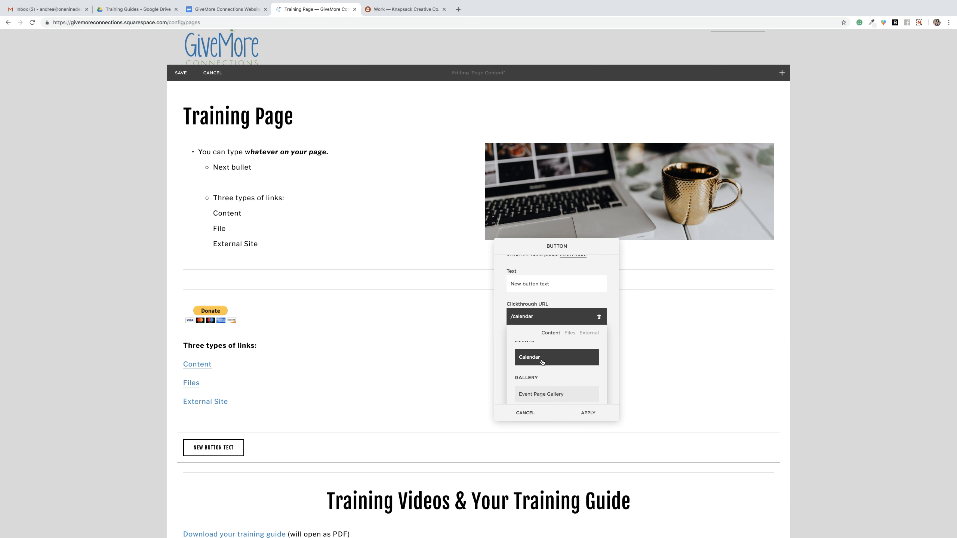
pyautogui.click(610, 359)
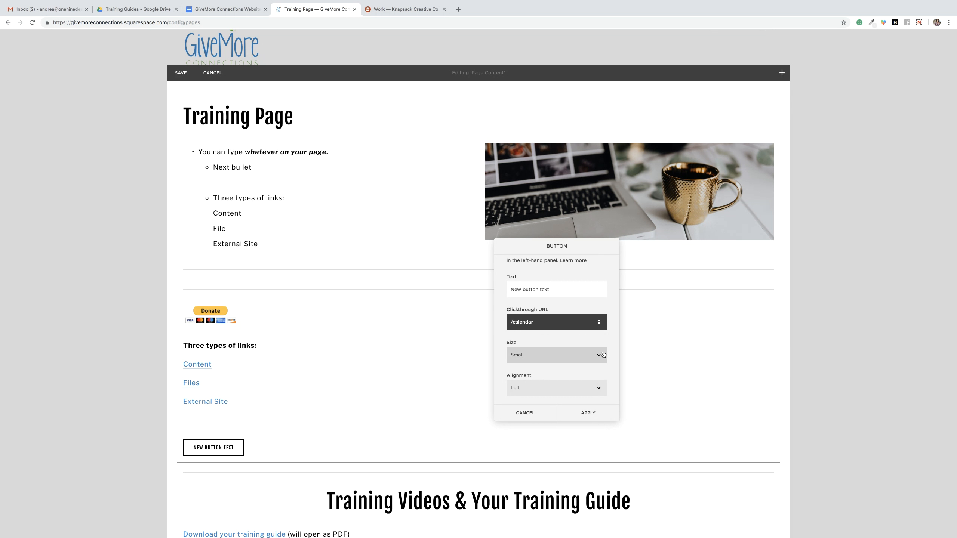
# - Try the Medium size for the button, set its size to Large instead, and apply the button settings
pyautogui.click(524, 360)
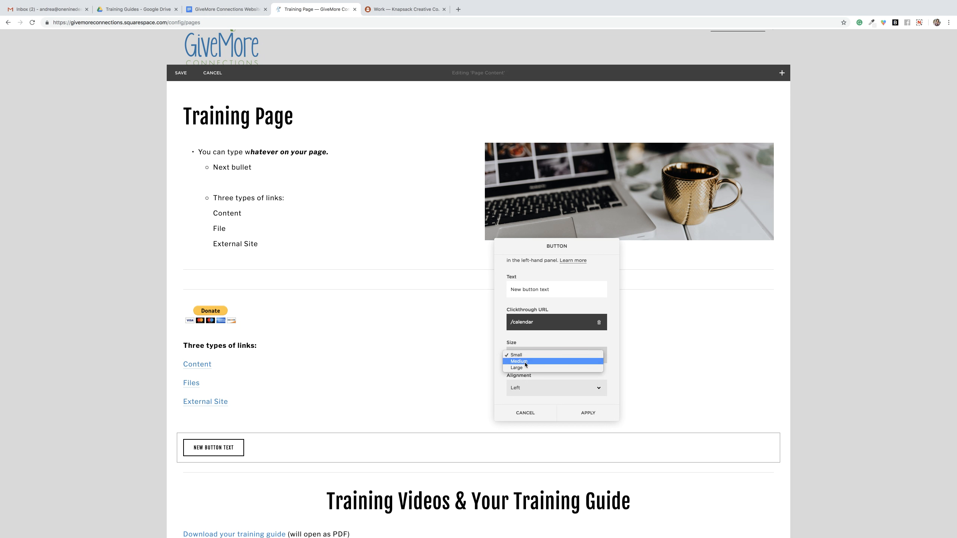
pyautogui.click(524, 361)
pyautogui.click(524, 360)
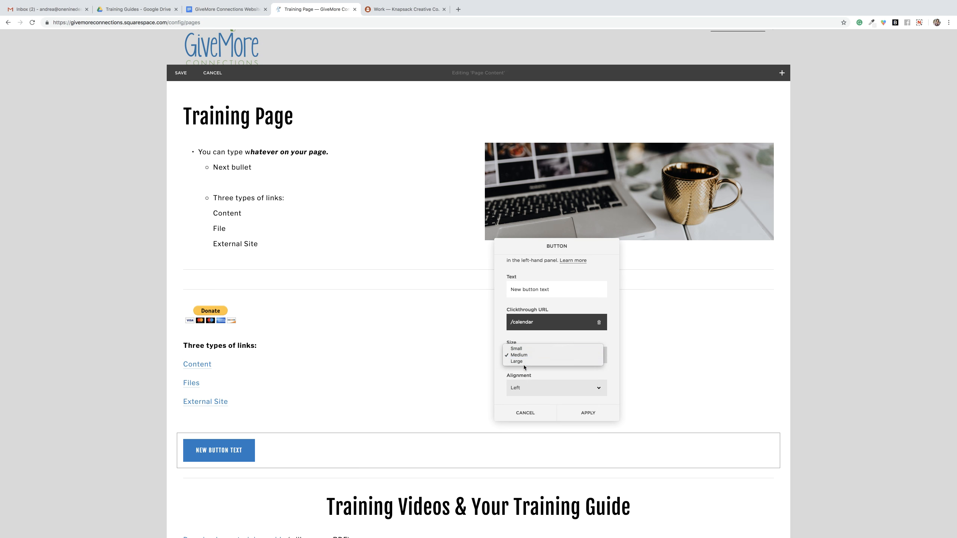
pyautogui.click(523, 361)
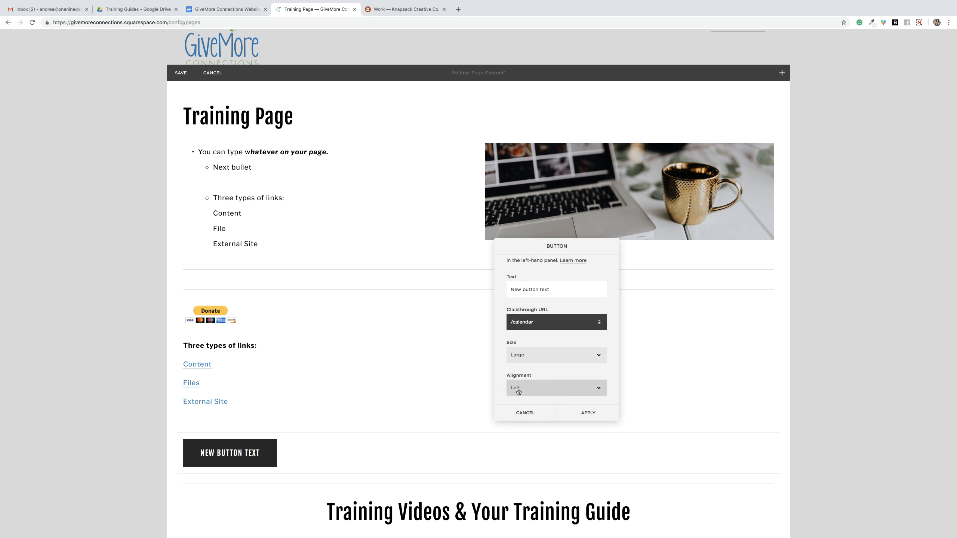
pyautogui.click(587, 413)
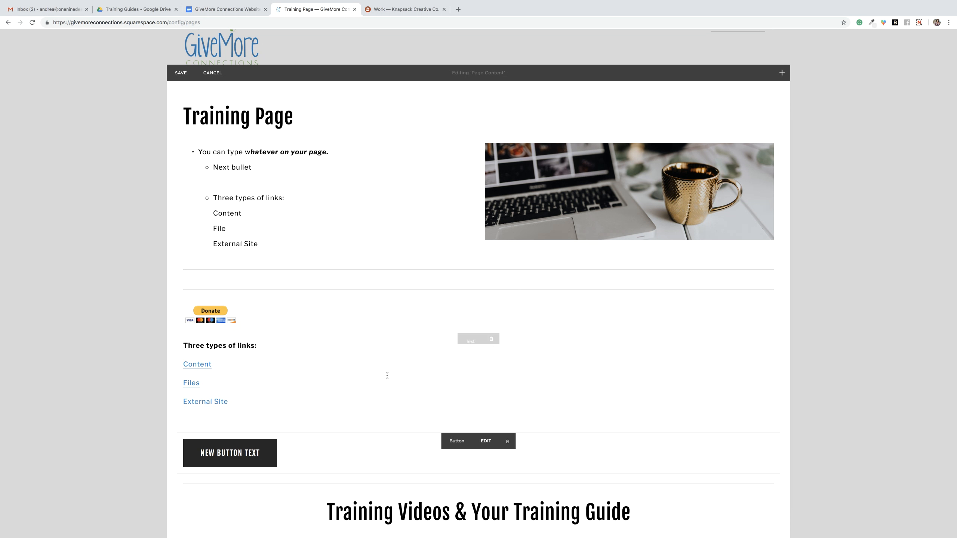
# - Save the Training Page's edited content with the enlarged button
pyautogui.click(364, 372)
pyautogui.moveTo(235, 464)
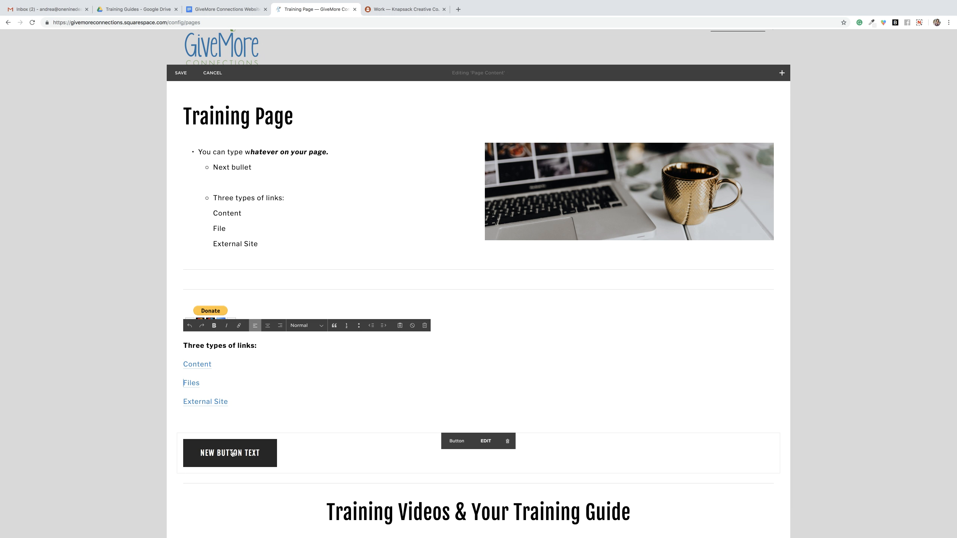
pyautogui.click(233, 454)
pyautogui.click(181, 73)
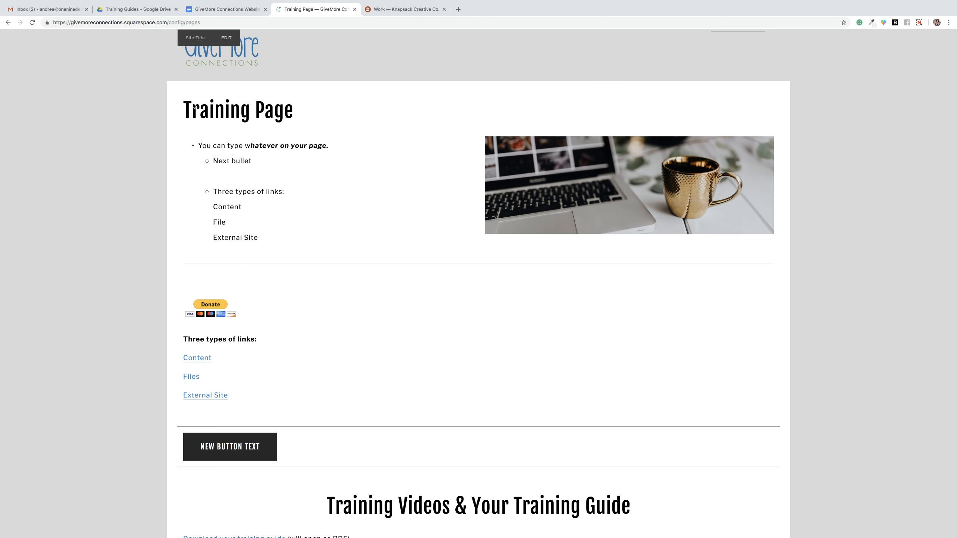
# - Test the "New button text" button's link and return to the Training Page to review its content
pyautogui.click(305, 452)
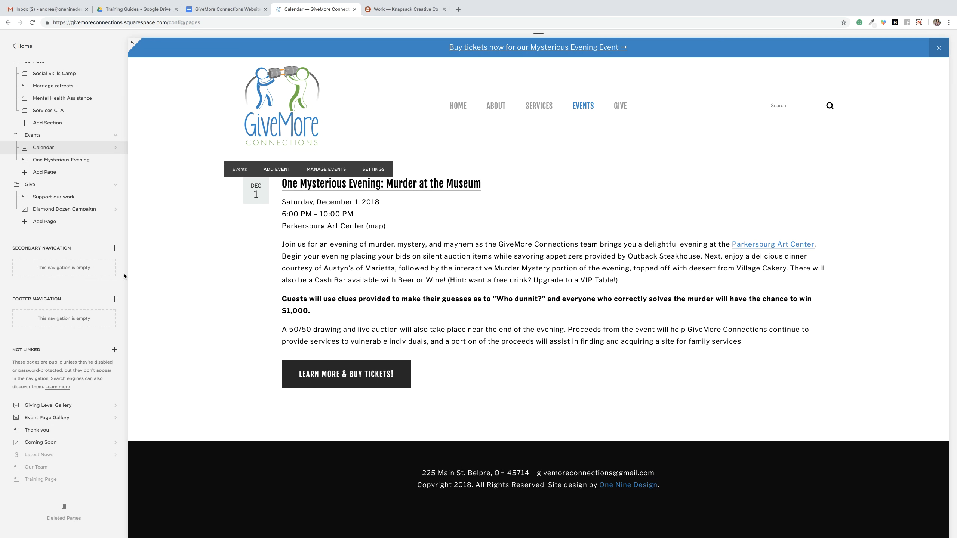
pyautogui.click(40, 479)
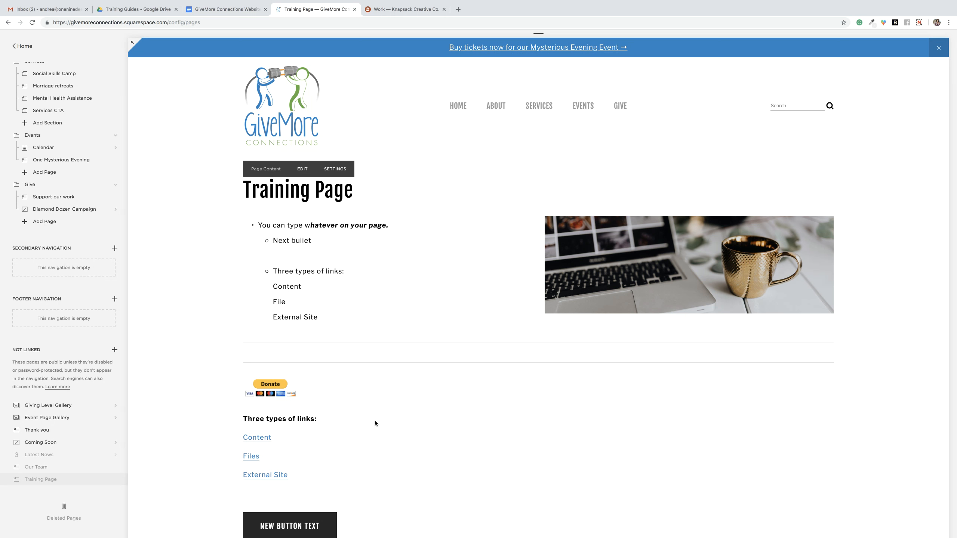
pyautogui.scroll(-2, 374, 420)
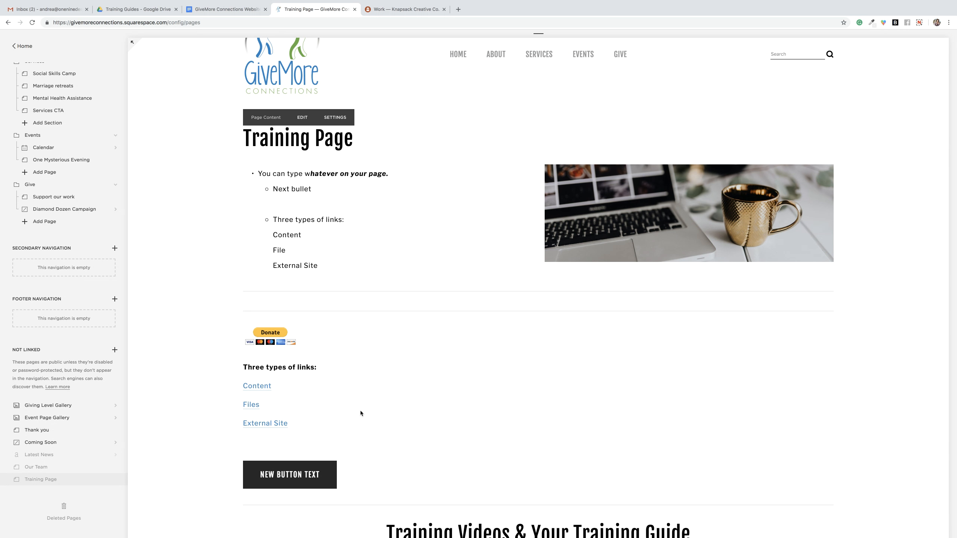
pyautogui.scroll(-3, 360, 412)
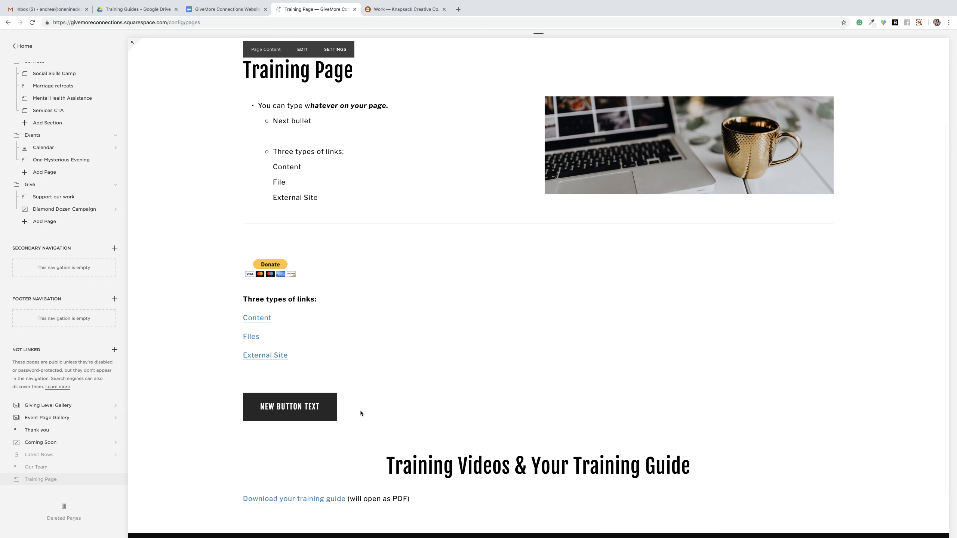